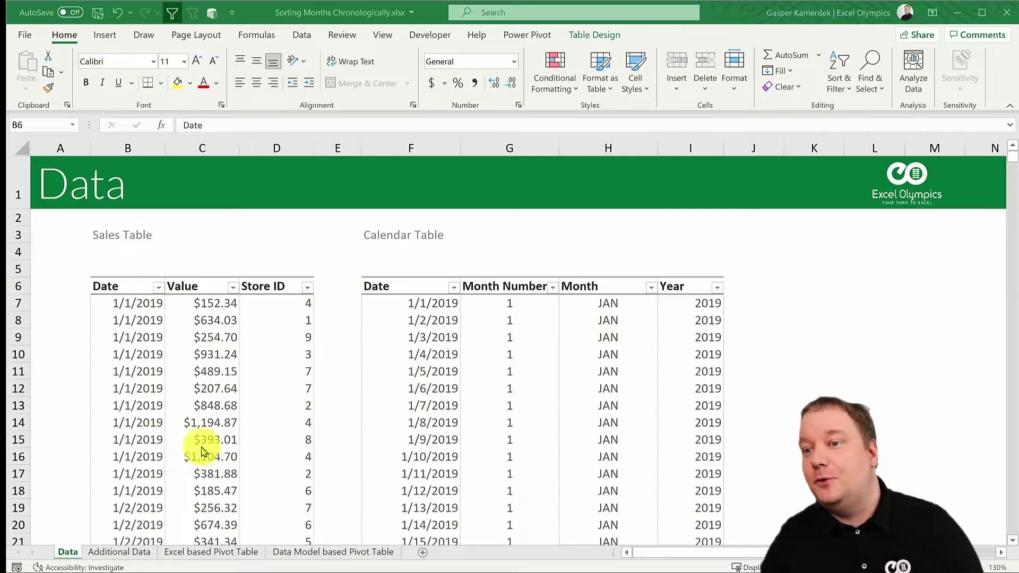
Create a Calendar pivot table at 'Excel based Pivot Table'!B4 with Month as its rows
{"action": "left_click", "coordinate": [419, 303]}
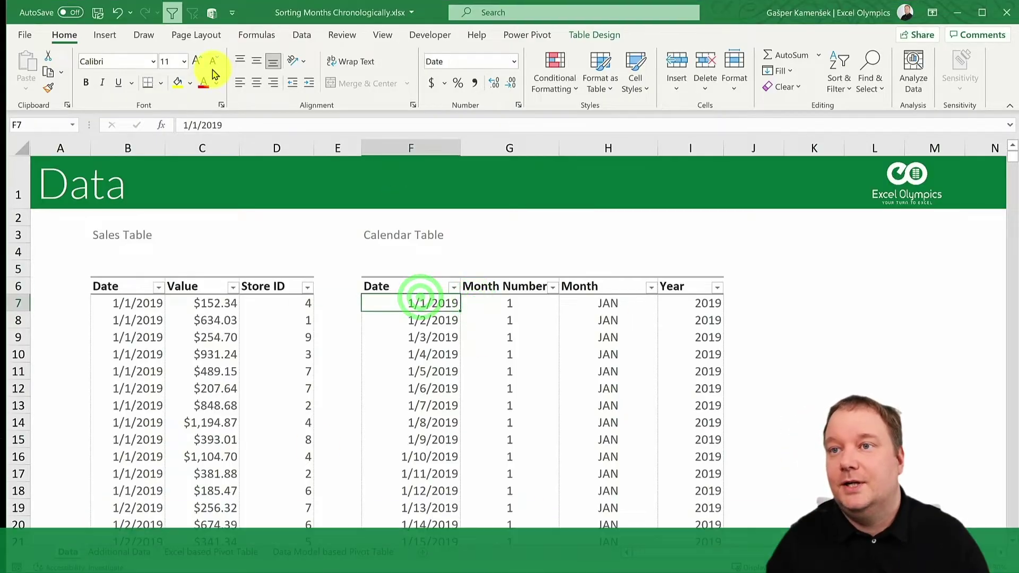
{"action": "left_click", "coordinate": [104, 34]}
{"action": "left_click", "coordinate": [32, 64]}
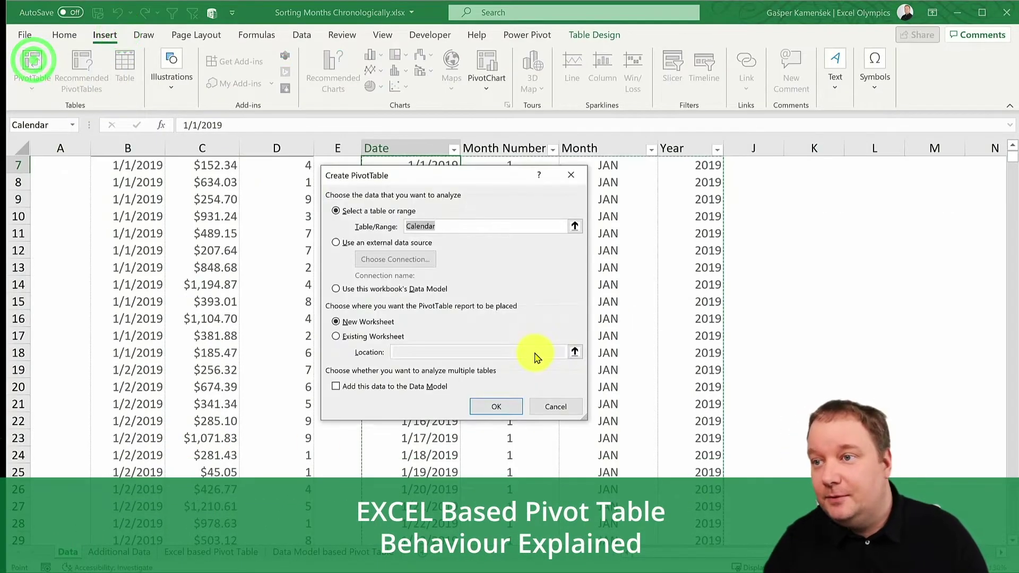
{"action": "left_click", "coordinate": [345, 335]}
{"action": "left_click", "coordinate": [409, 354]}
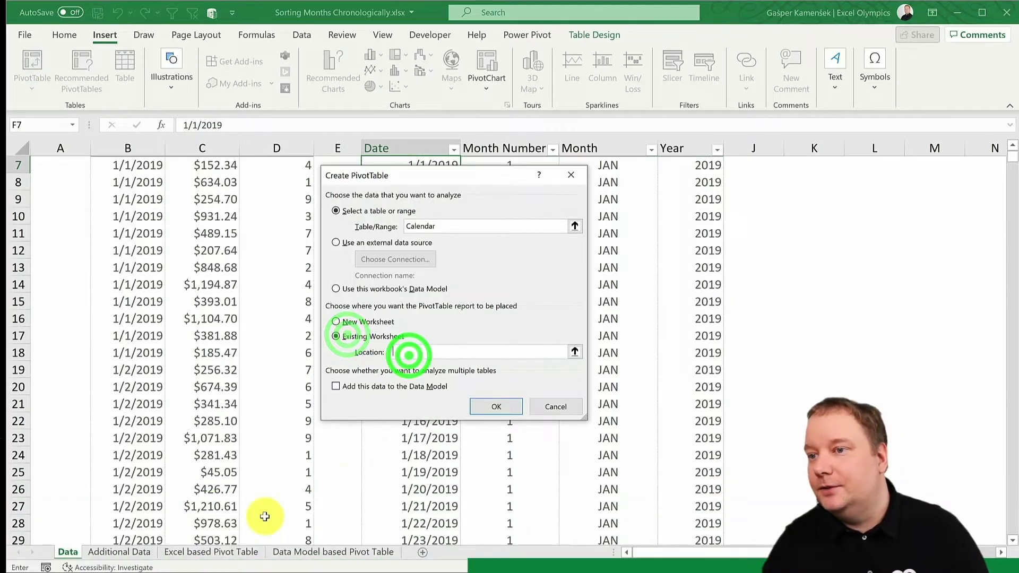
{"action": "left_click", "coordinate": [210, 552]}
{"action": "left_click", "coordinate": [187, 296]}
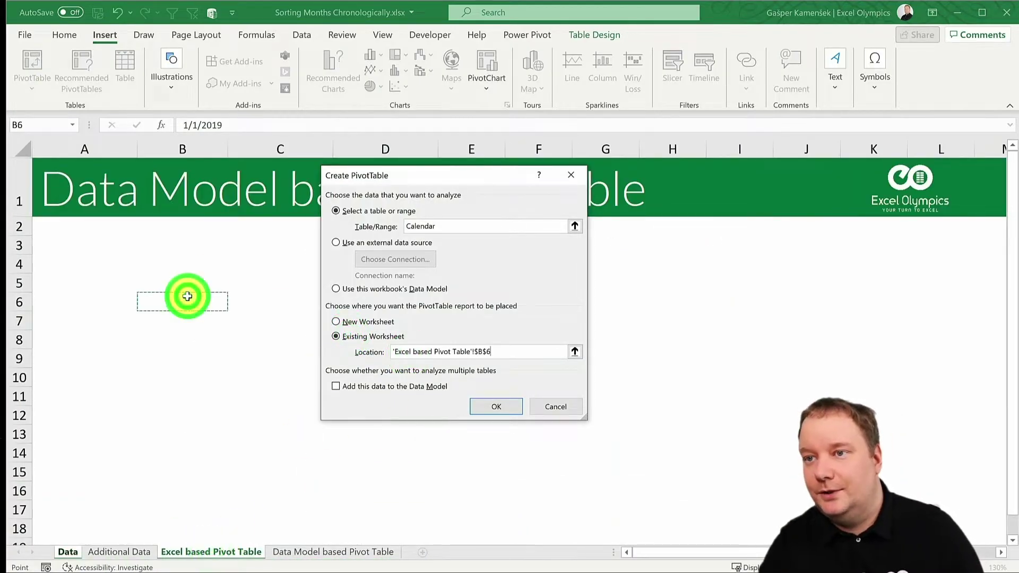
{"action": "left_click", "coordinate": [192, 264]}
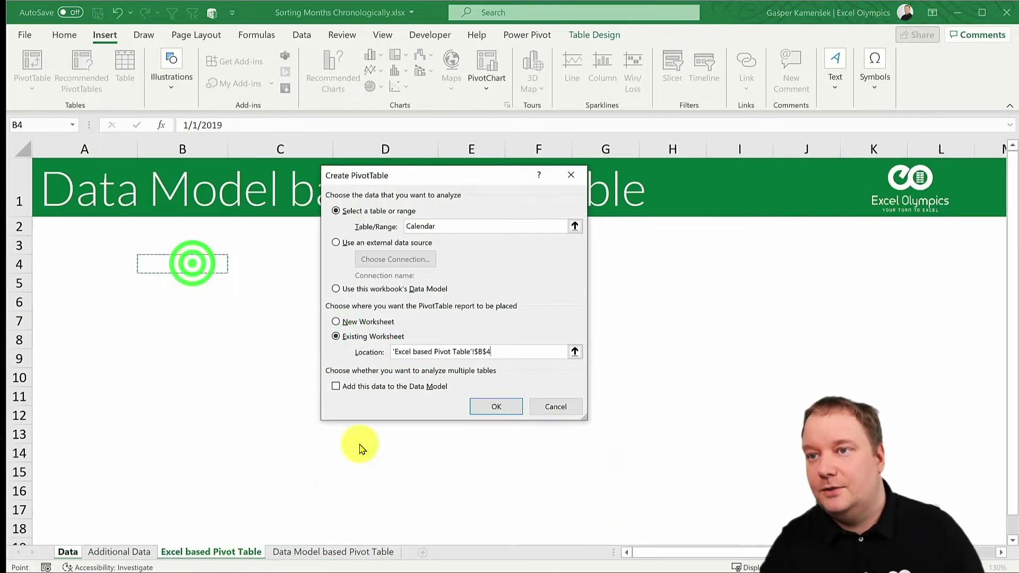
{"action": "left_click", "coordinate": [496, 409]}
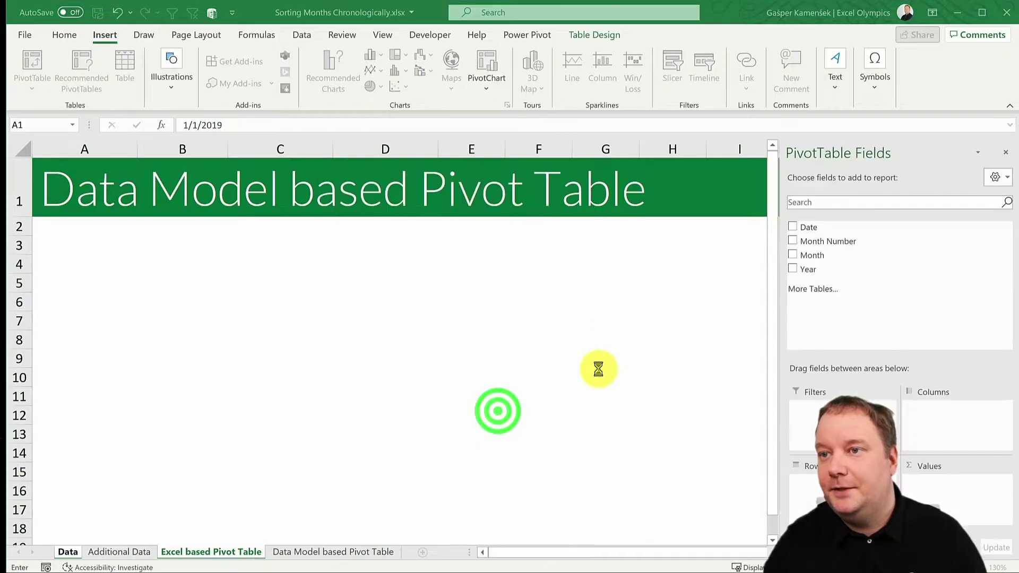
{"action": "left_click", "coordinate": [837, 260]}
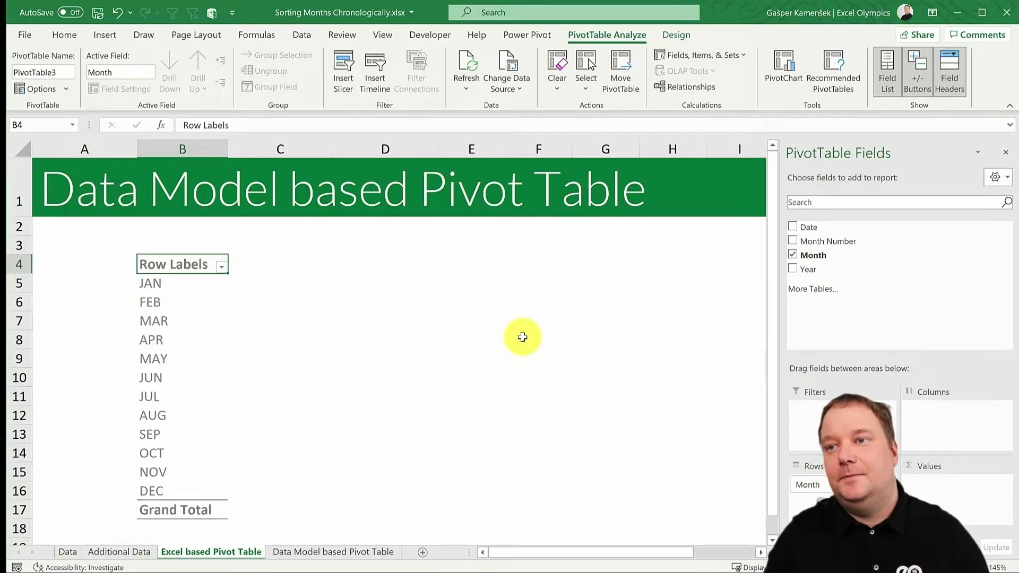
{"action": "left_click", "coordinate": [190, 282]}
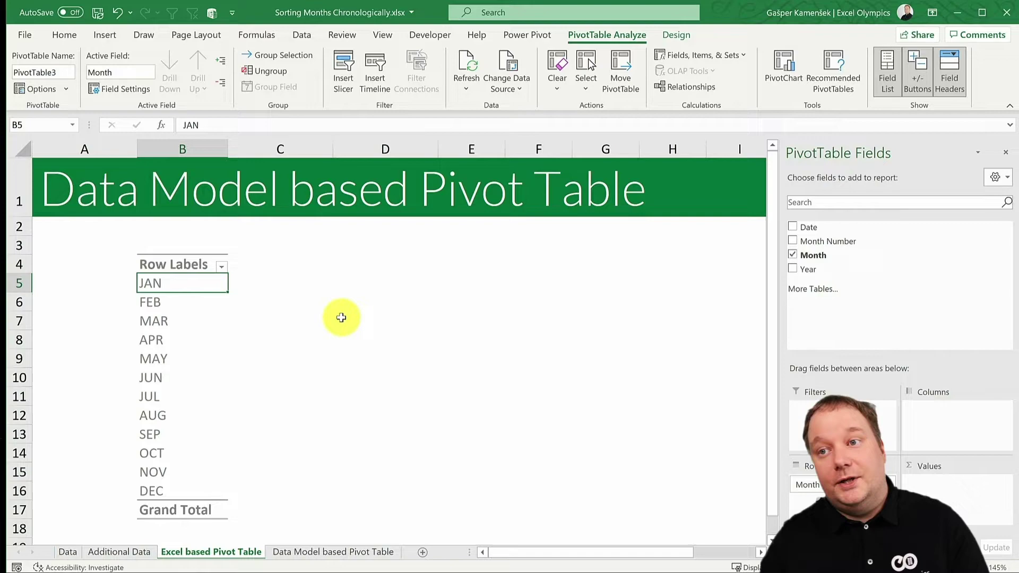
{"action": "left_click", "coordinate": [25, 37]}
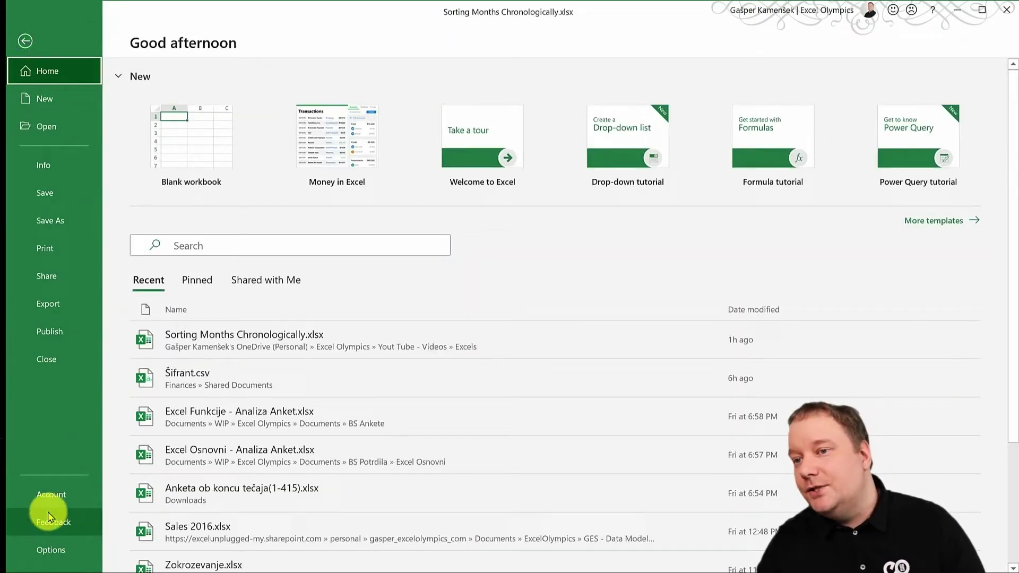
{"action": "left_click", "coordinate": [50, 549]}
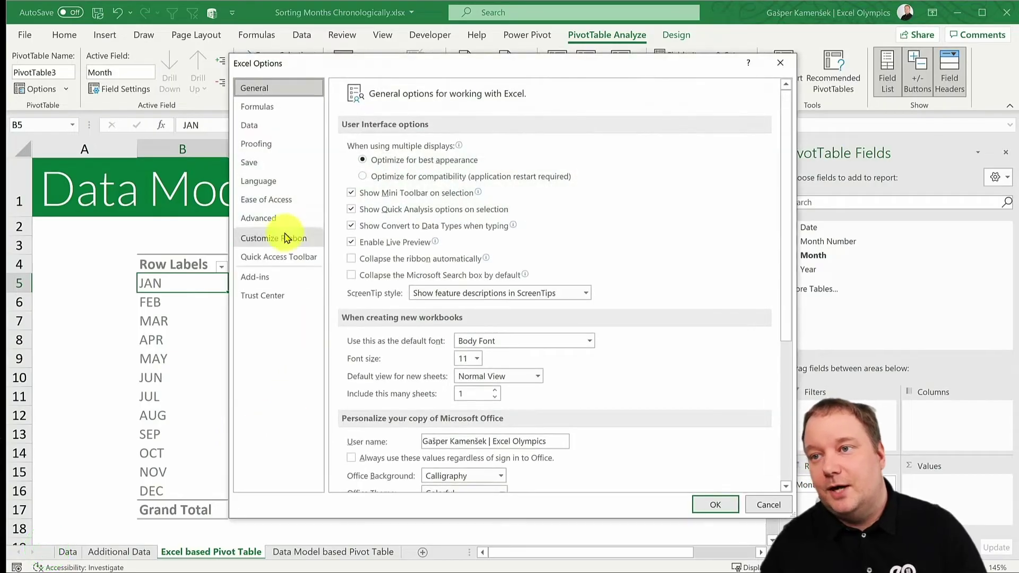
{"action": "left_click", "coordinate": [268, 218]}
{"action": "left_click_drag", "start_coordinate": [783, 145], "coordinate": [773, 469]}
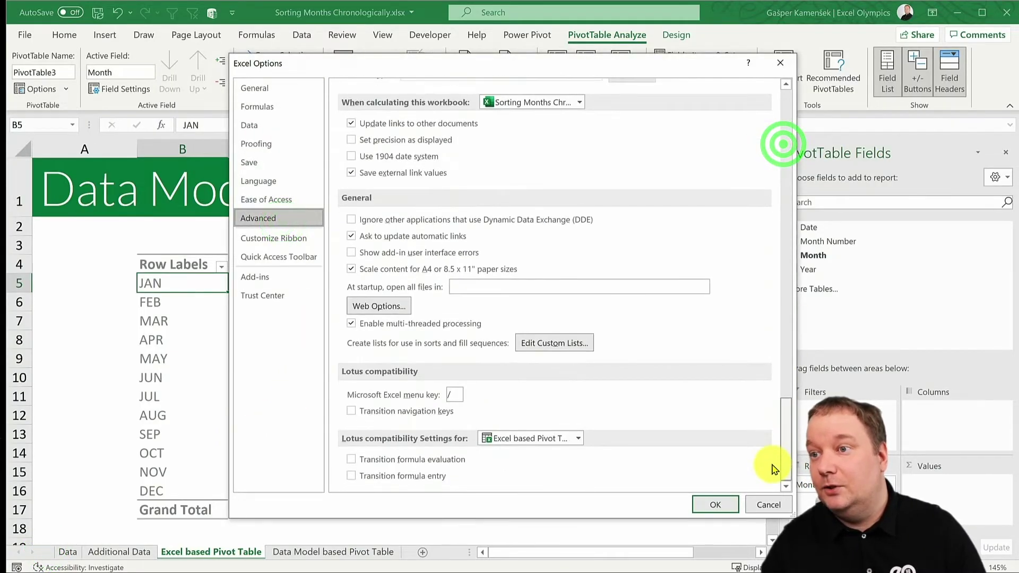
{"action": "left_click", "coordinate": [549, 344]}
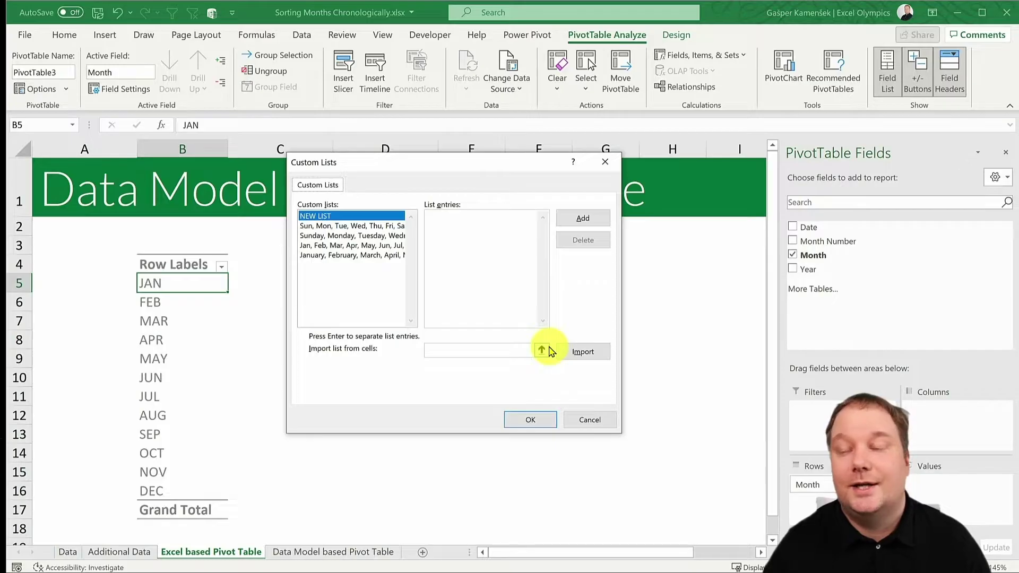
{"action": "left_click", "coordinate": [324, 245]}
{"action": "left_click", "coordinate": [326, 256]}
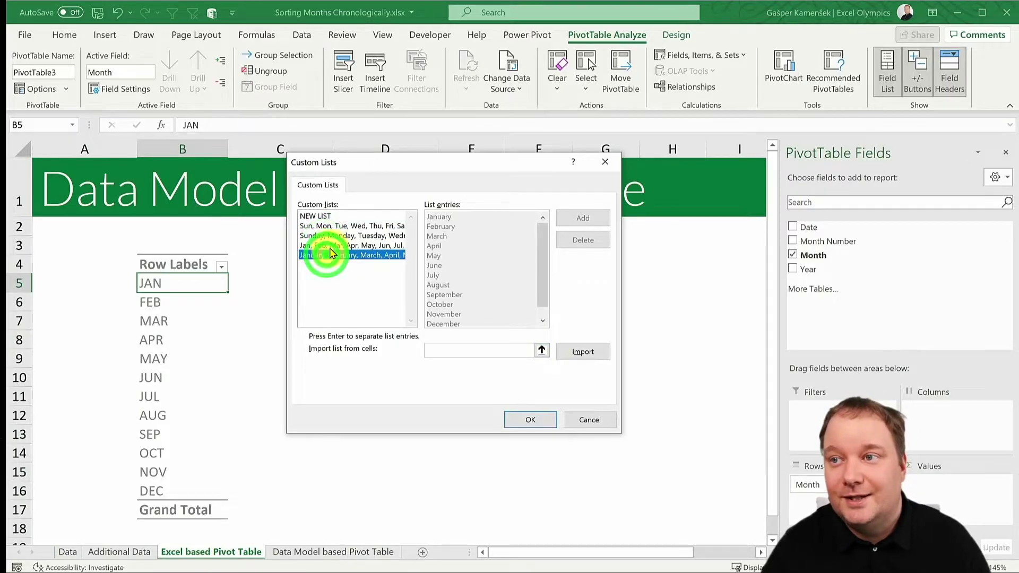
{"action": "left_click", "coordinate": [335, 246]}
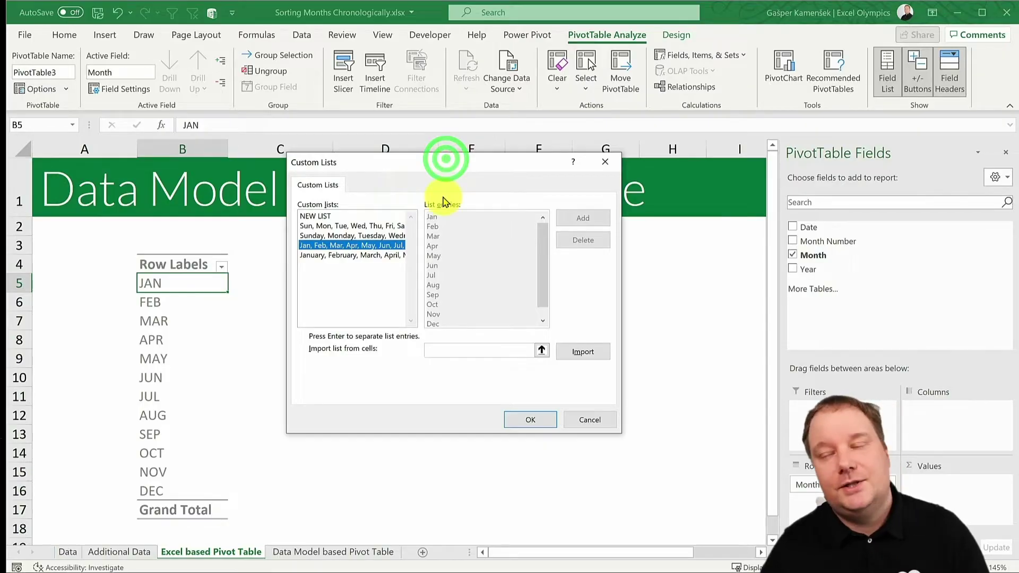
{"action": "left_click", "coordinate": [587, 417]}
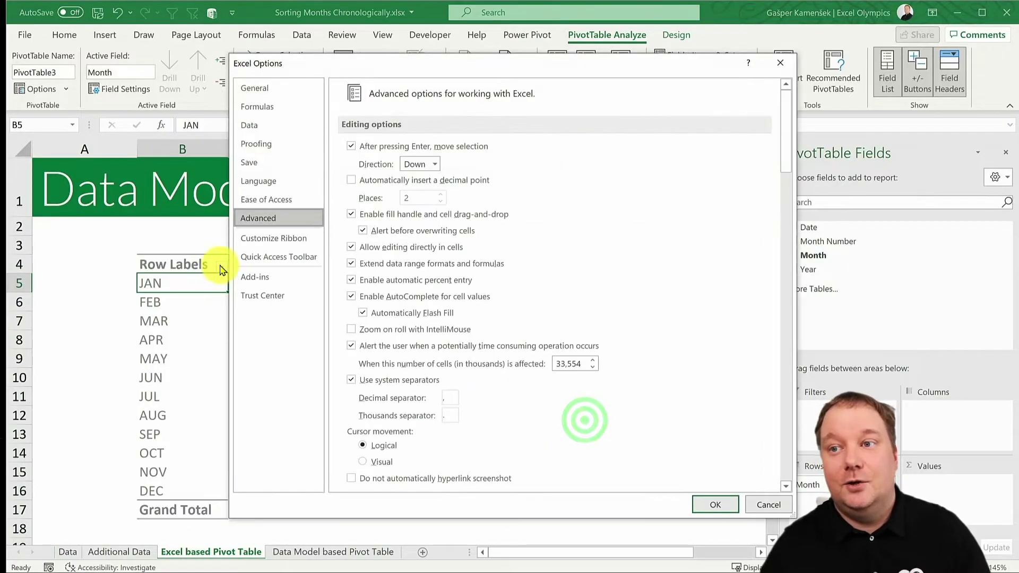
{"action": "left_click", "coordinate": [716, 504]}
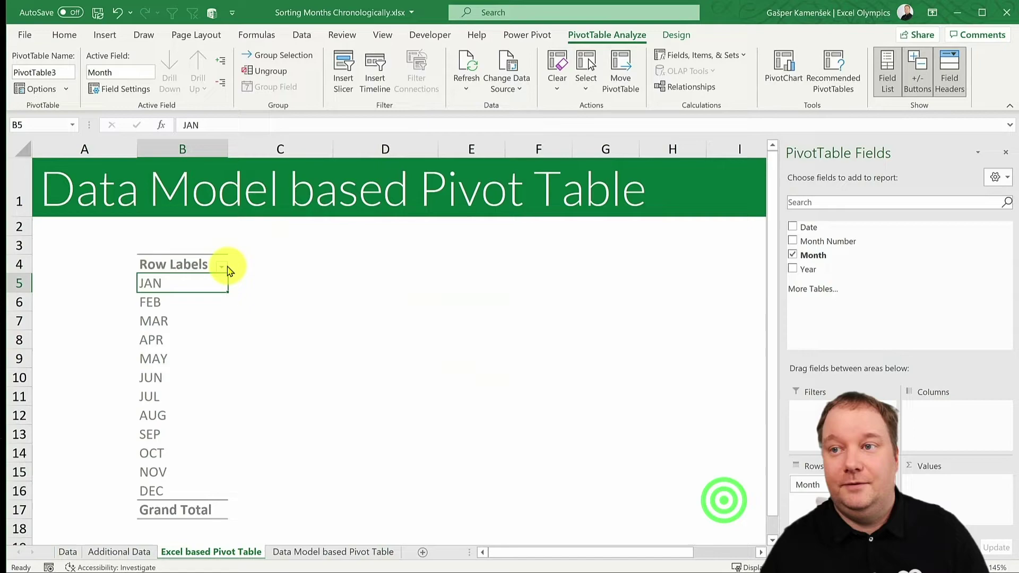
{"action": "left_click", "coordinate": [222, 265]}
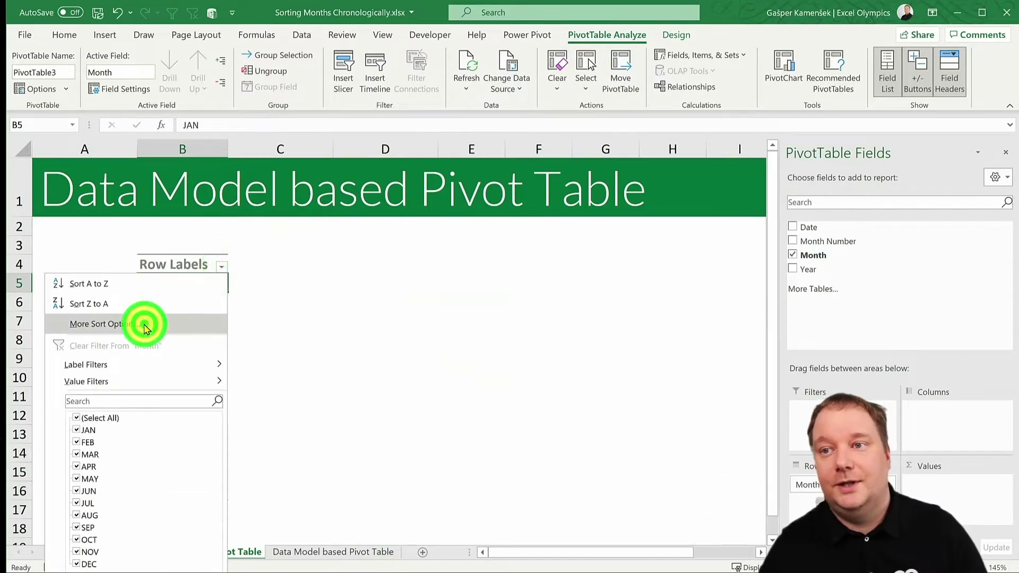
{"action": "left_click", "coordinate": [143, 323]}
{"action": "left_click", "coordinate": [397, 387]}
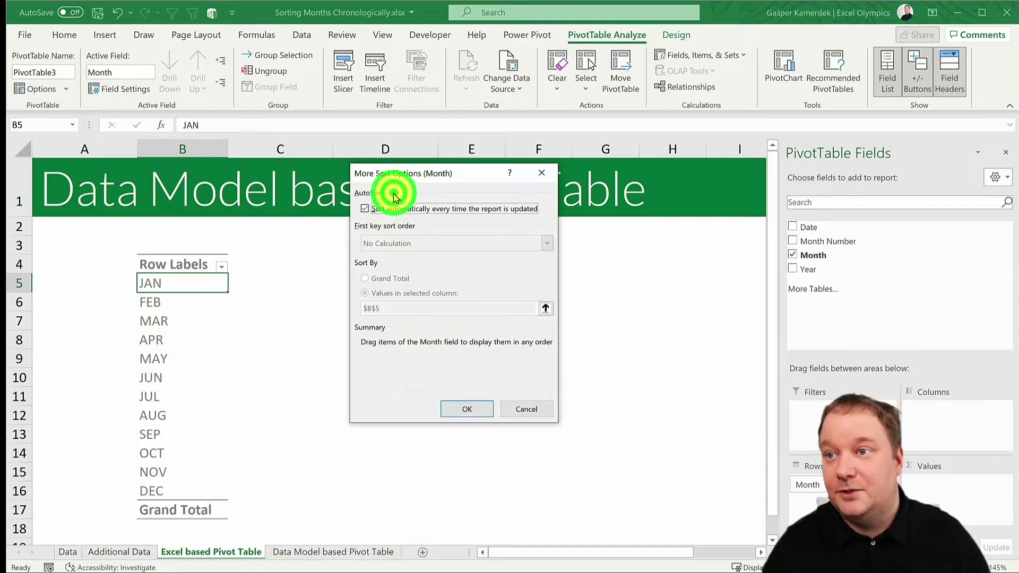
{"action": "left_click", "coordinate": [394, 198]}
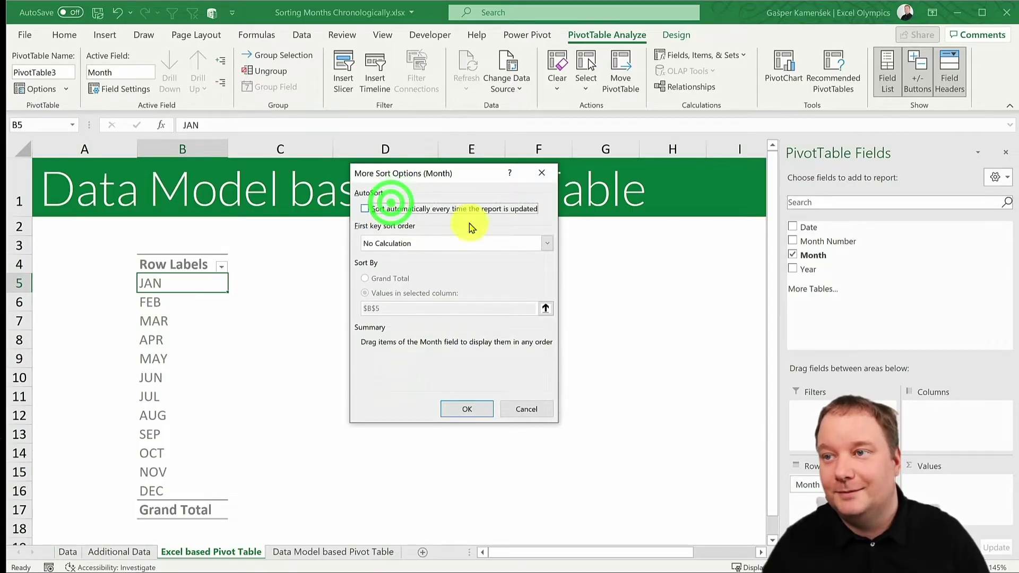
{"action": "left_click", "coordinate": [547, 243]}
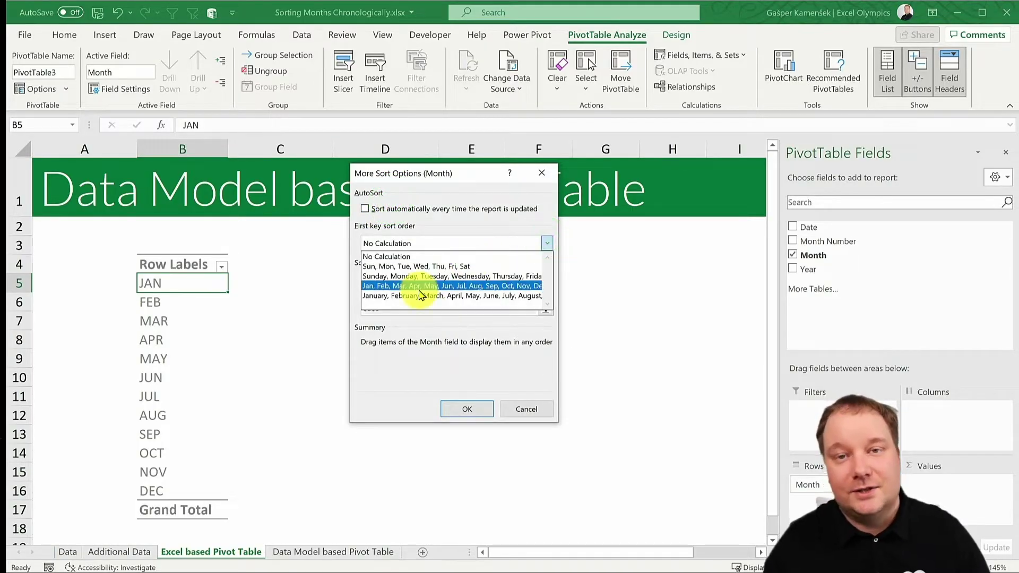
{"action": "left_click", "coordinate": [525, 409]}
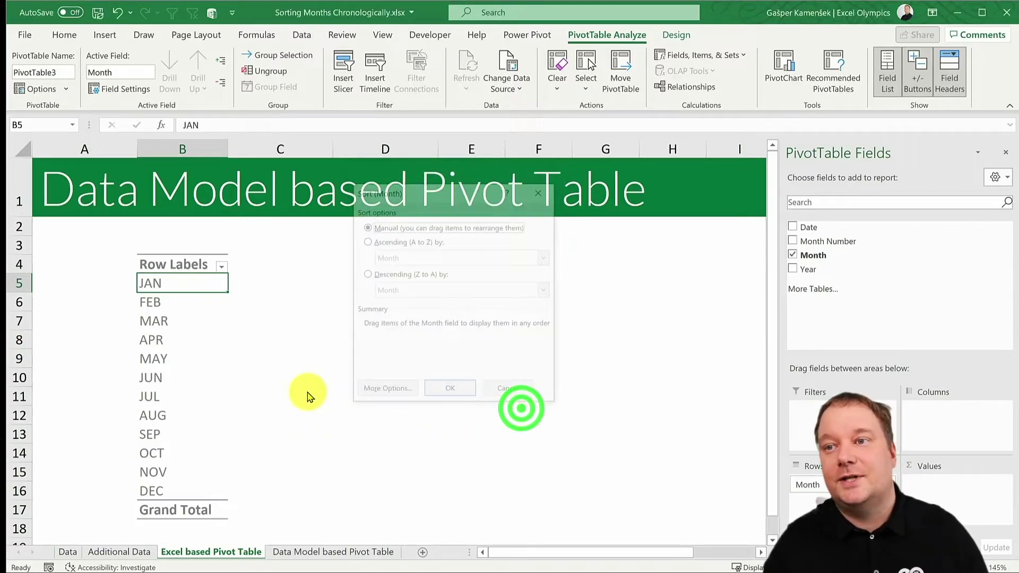
{"action": "left_click", "coordinate": [493, 391]}
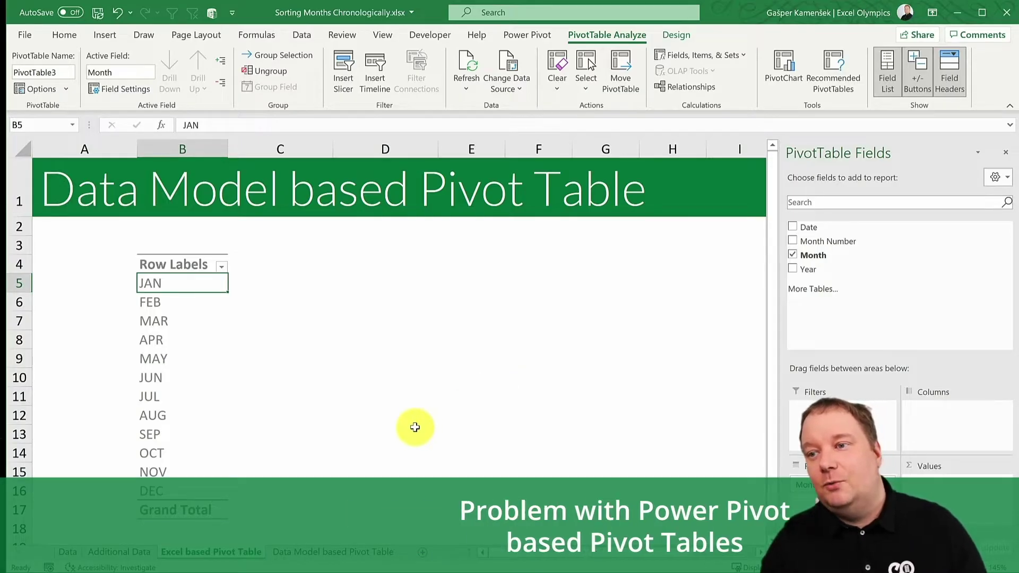
Go to the Data Model based Pivot Table sheet and select its alphabetical month labels, APR first
{"action": "left_click", "coordinate": [311, 552]}
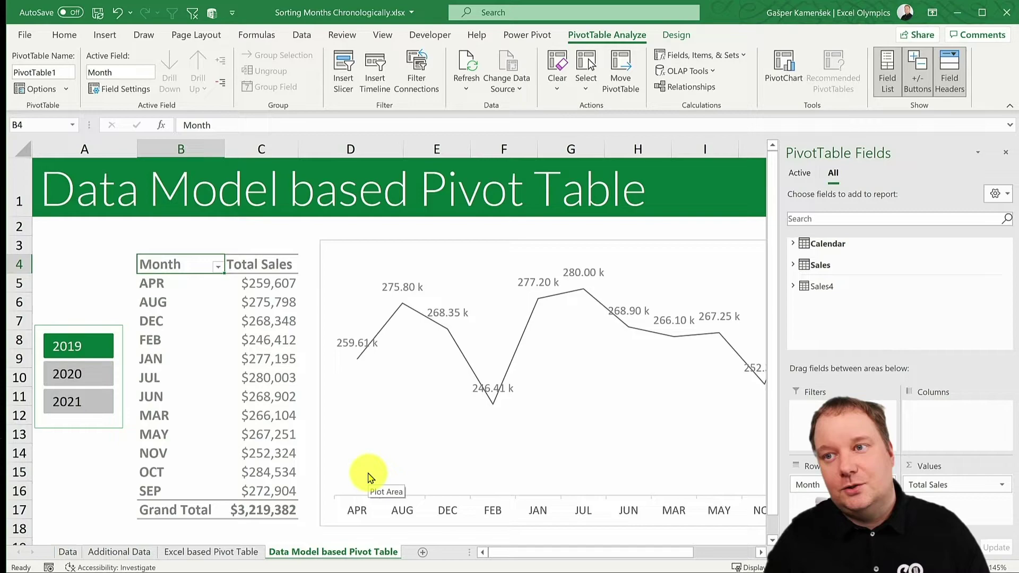
{"action": "left_click_drag", "start_coordinate": [177, 285], "coordinate": [184, 484]}
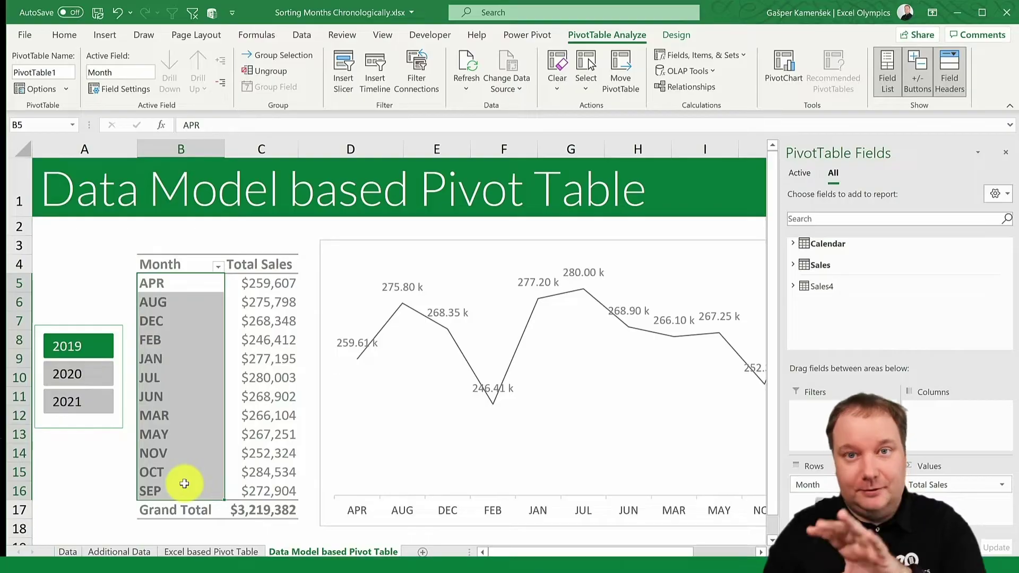
{"action": "left_click", "coordinate": [192, 288]}
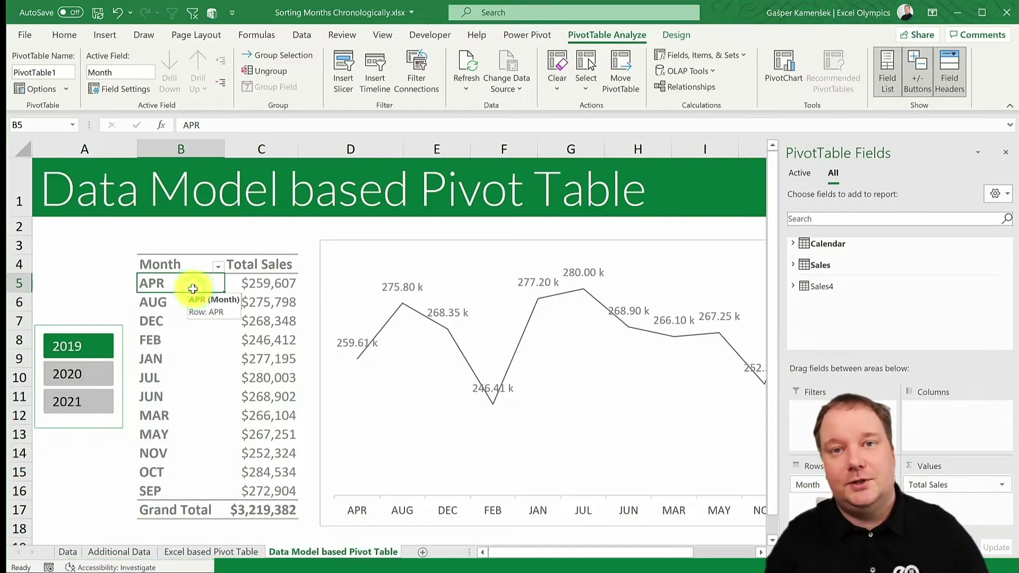
In Power Pivot's Calendar table, select the Month column and bring up the Sort by Column options
{"action": "left_click", "coordinate": [208, 16]}
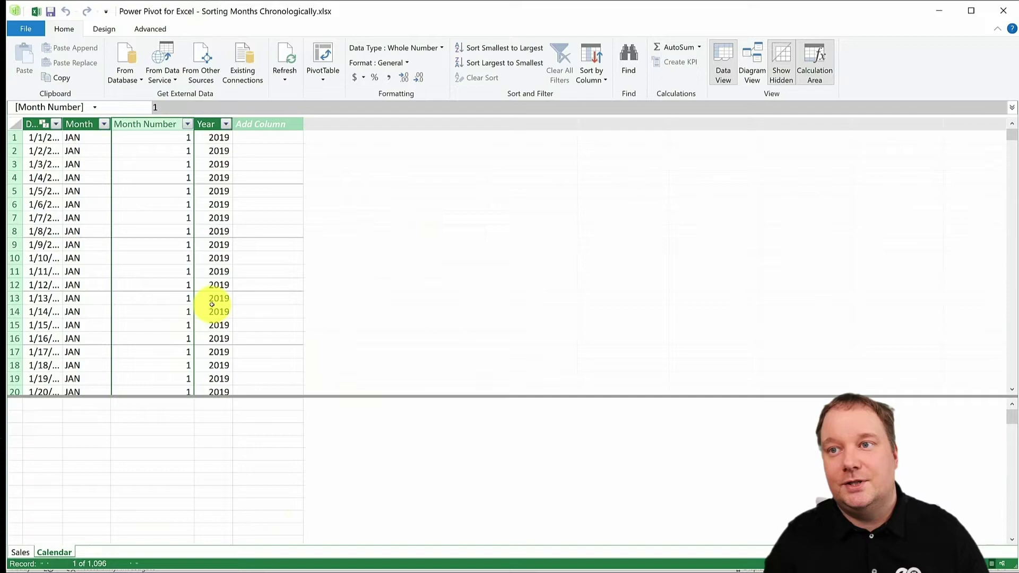
{"action": "left_click", "coordinate": [80, 125]}
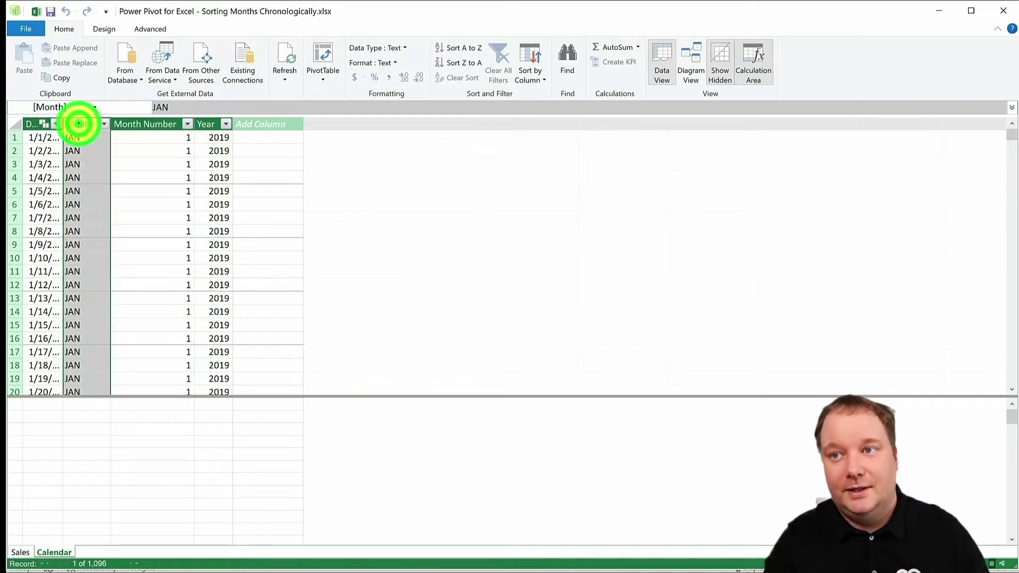
{"action": "left_click", "coordinate": [156, 120]}
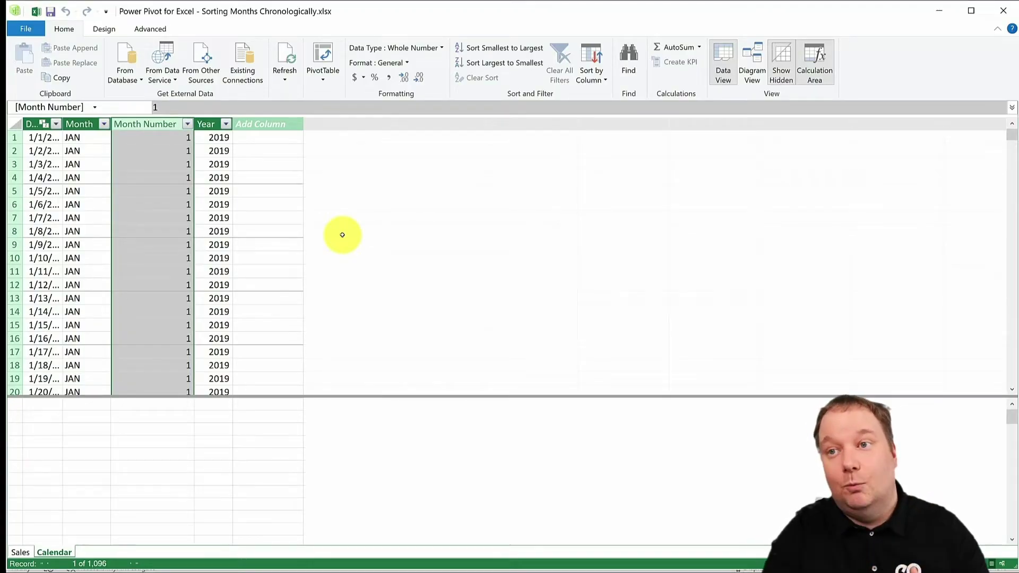
{"action": "left_click", "coordinate": [79, 124]}
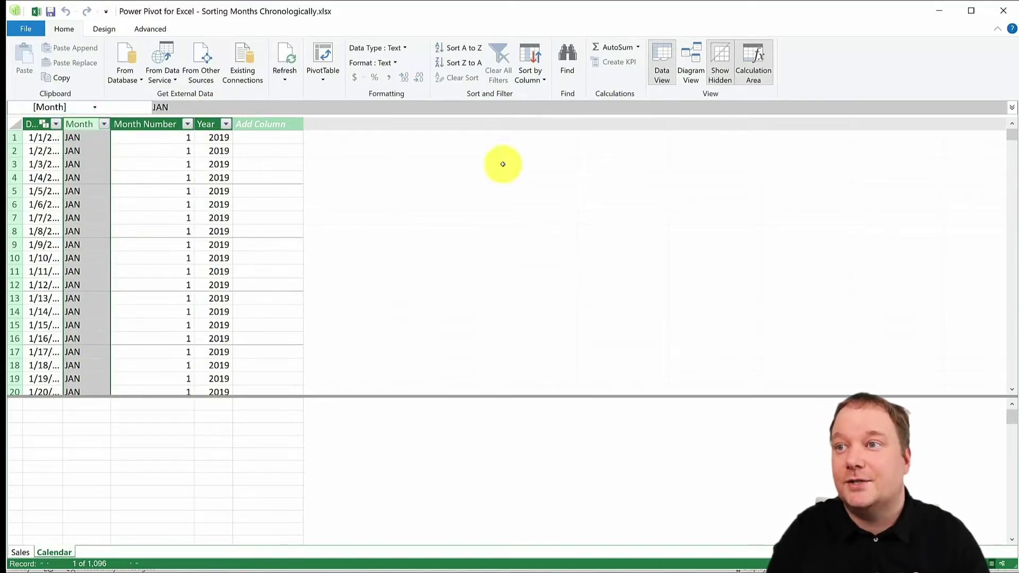
{"action": "left_click", "coordinate": [533, 79]}
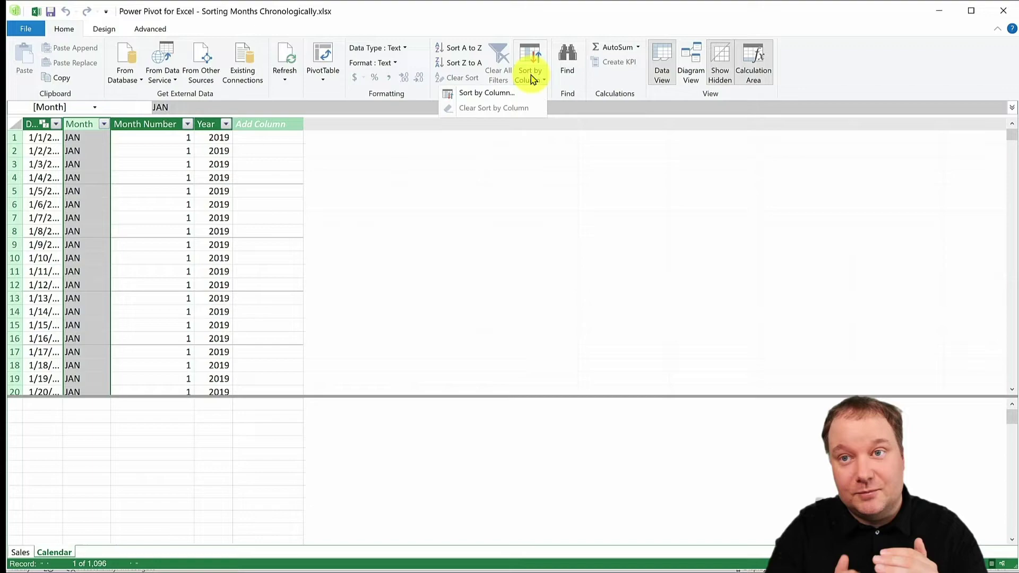
Sort the Month column by Month Number and go back to the Excel workbook
{"action": "left_click", "coordinate": [526, 93]}
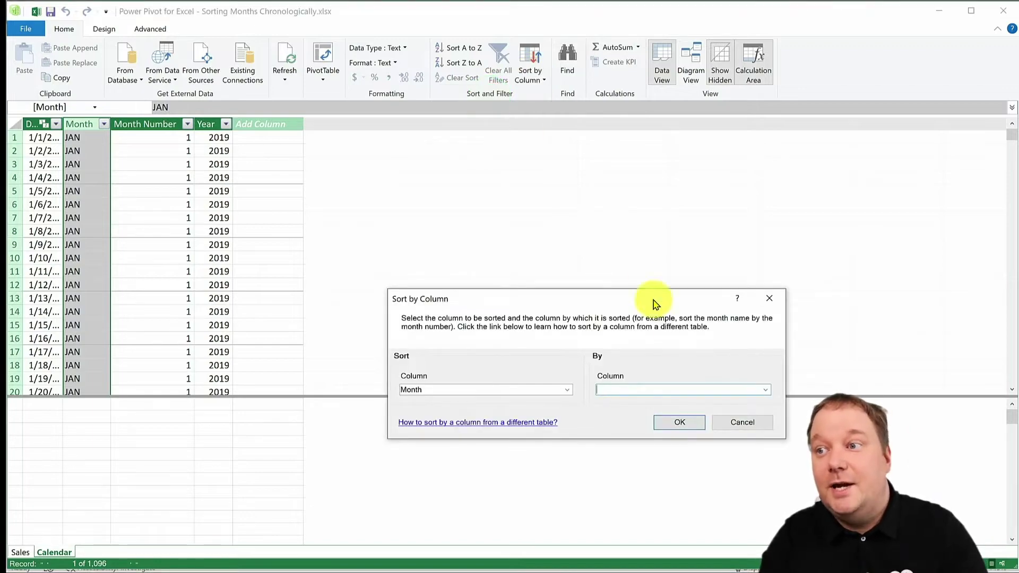
{"action": "left_click", "coordinate": [764, 391]}
{"action": "left_click", "coordinate": [648, 409]}
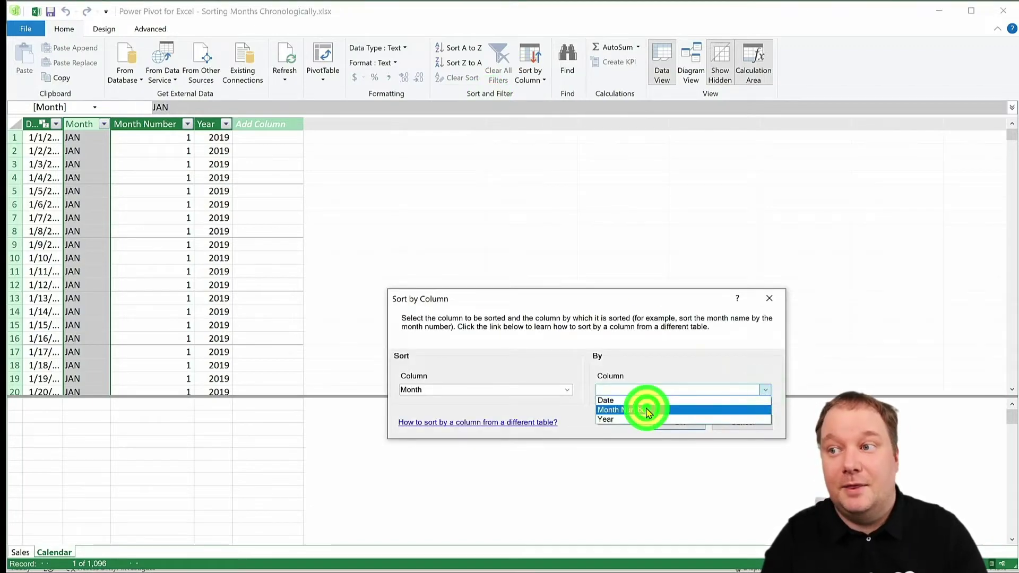
{"action": "left_click", "coordinate": [670, 420]}
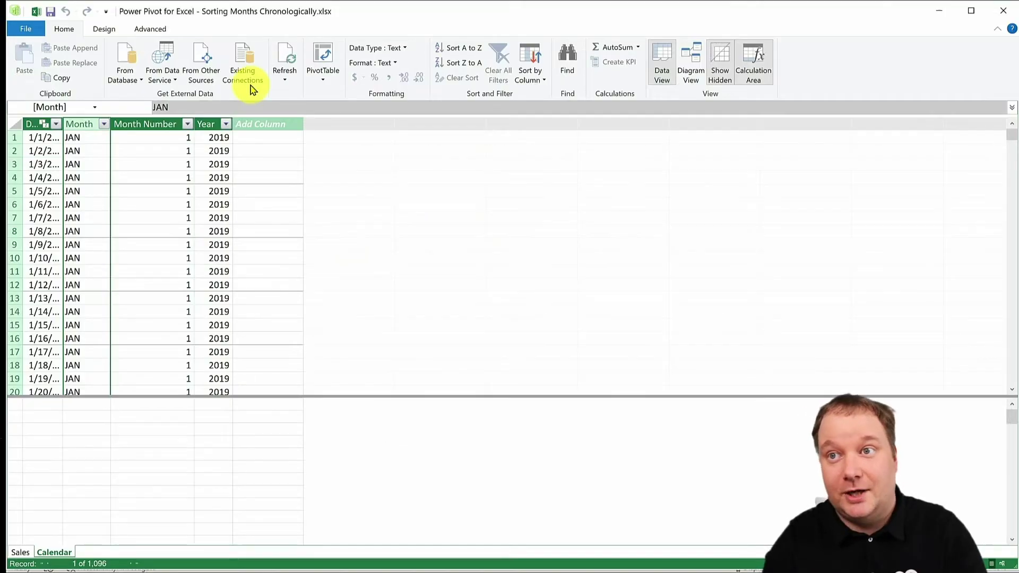
{"action": "left_click", "coordinate": [37, 14]}
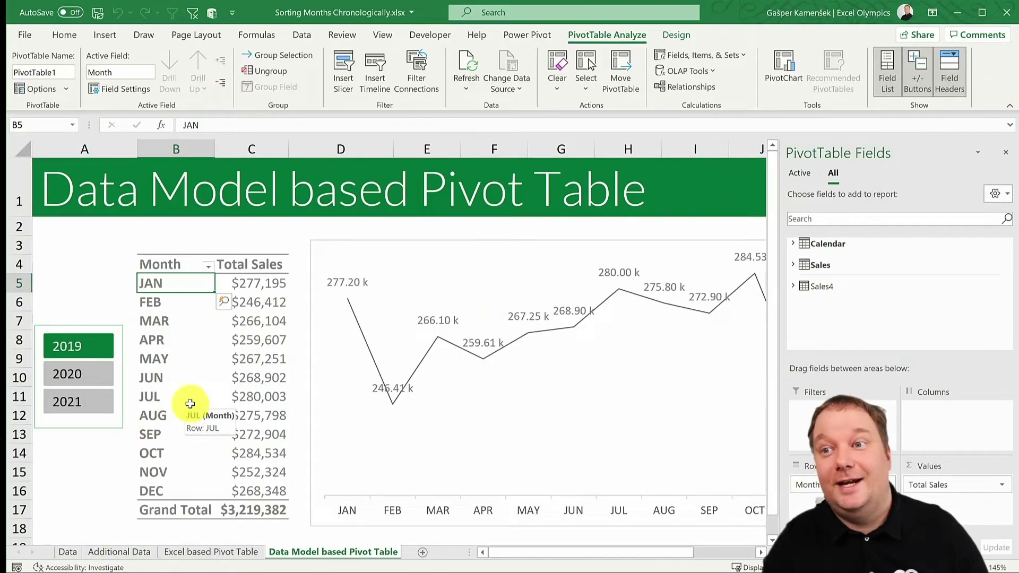
Check the pivot's JAN, FEB and MAR rows now run in chronological order
{"action": "left_click", "coordinate": [170, 298]}
{"action": "left_click", "coordinate": [173, 322]}
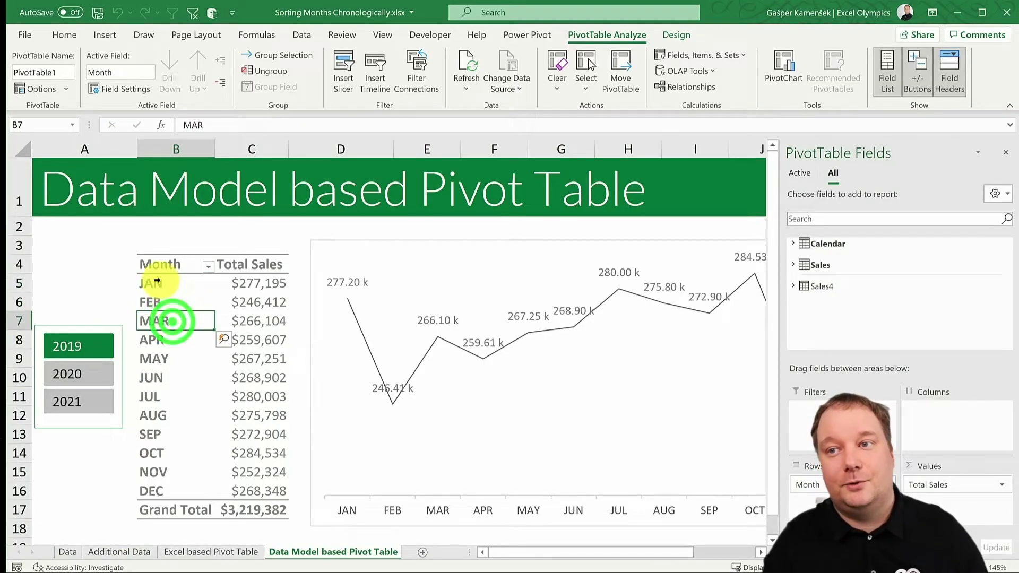
{"action": "left_click", "coordinate": [169, 282]}
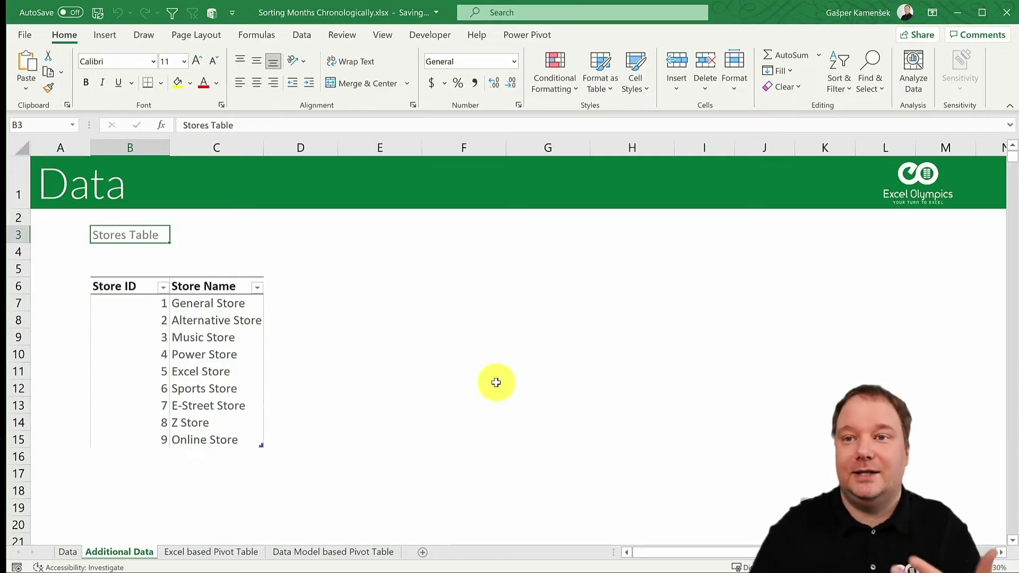
{"action": "left_click", "coordinate": [117, 234]}
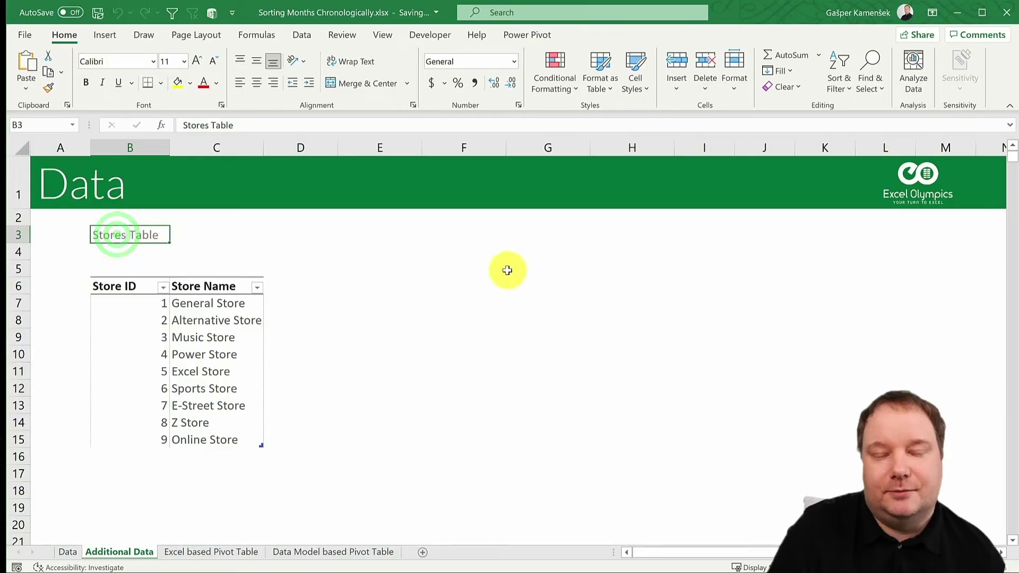
{"action": "left_click_drag", "start_coordinate": [218, 303], "coordinate": [218, 440]}
{"action": "left_click", "coordinate": [119, 236]}
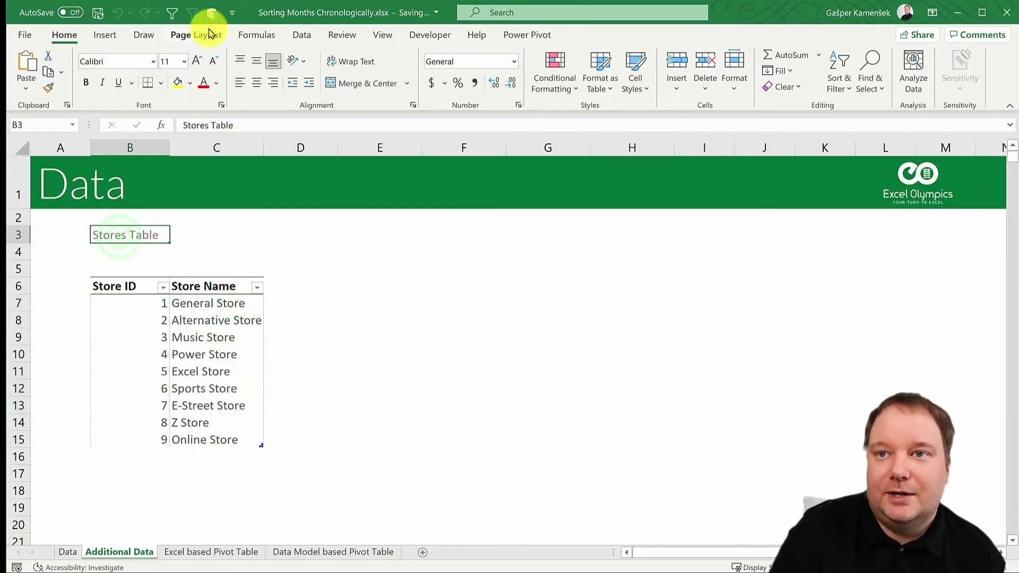
{"action": "left_click", "coordinate": [212, 14]}
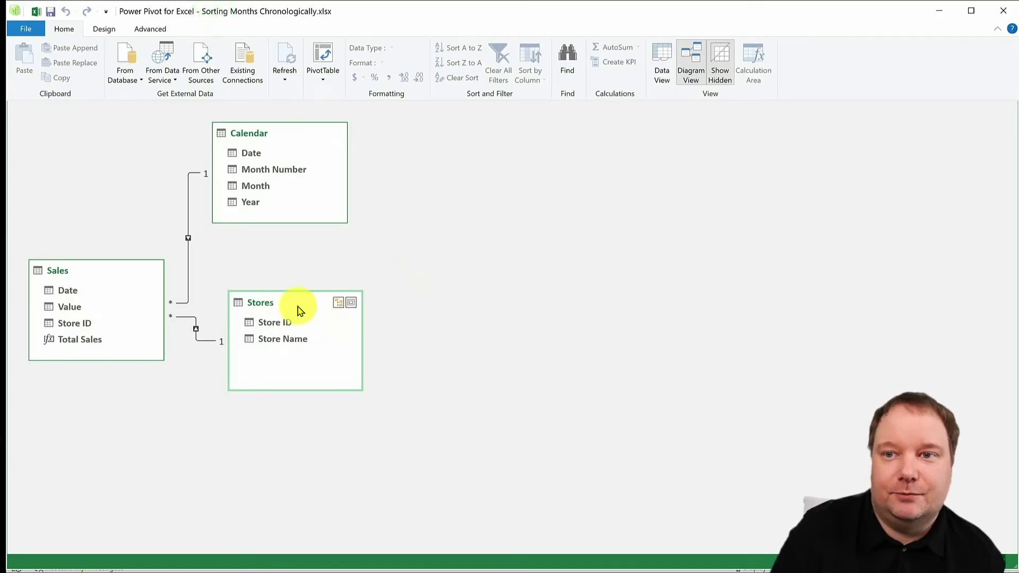
{"action": "left_click", "coordinate": [203, 340]}
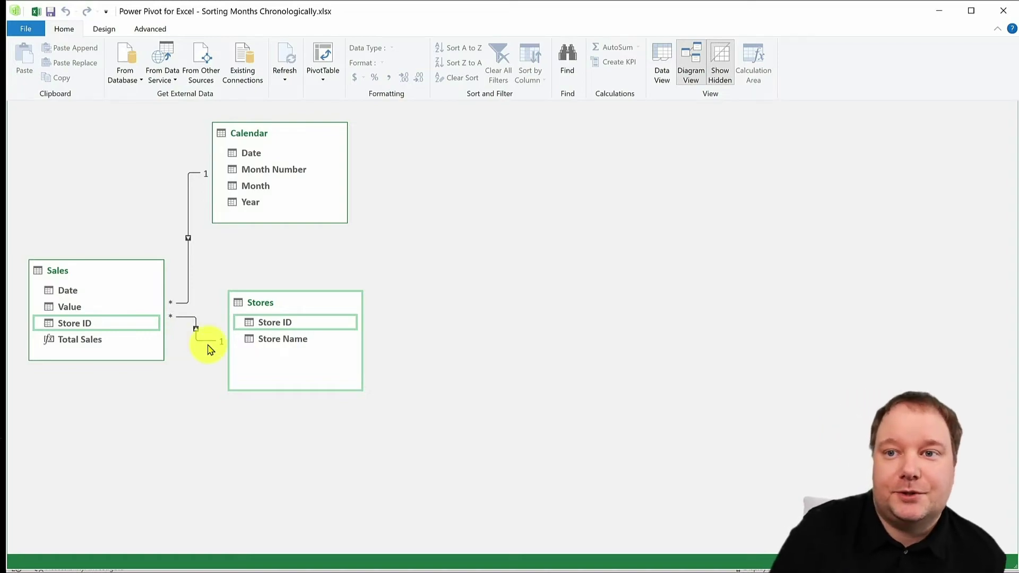
{"action": "left_click", "coordinate": [341, 377]}
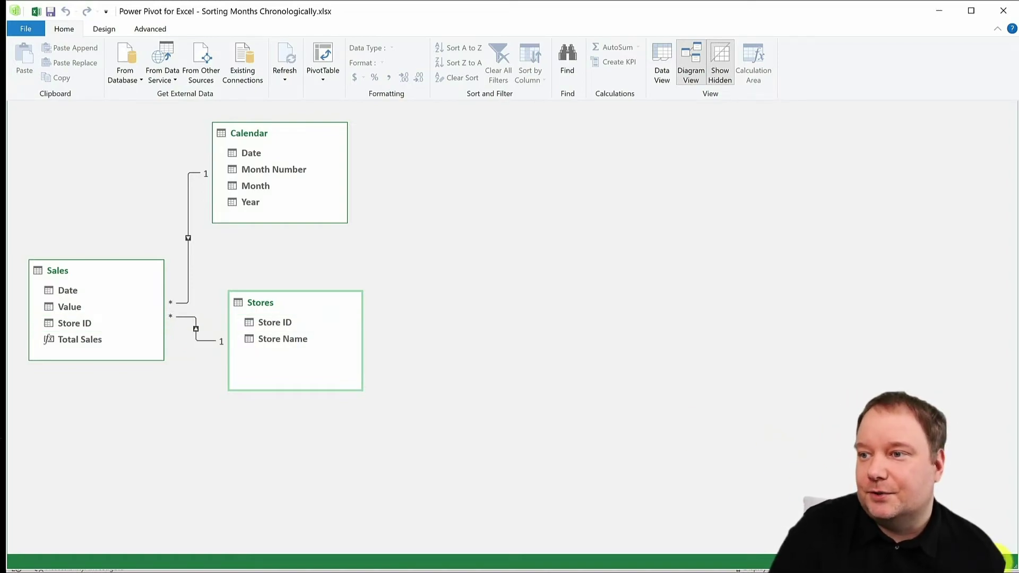
{"action": "double_click", "coordinate": [341, 378]}
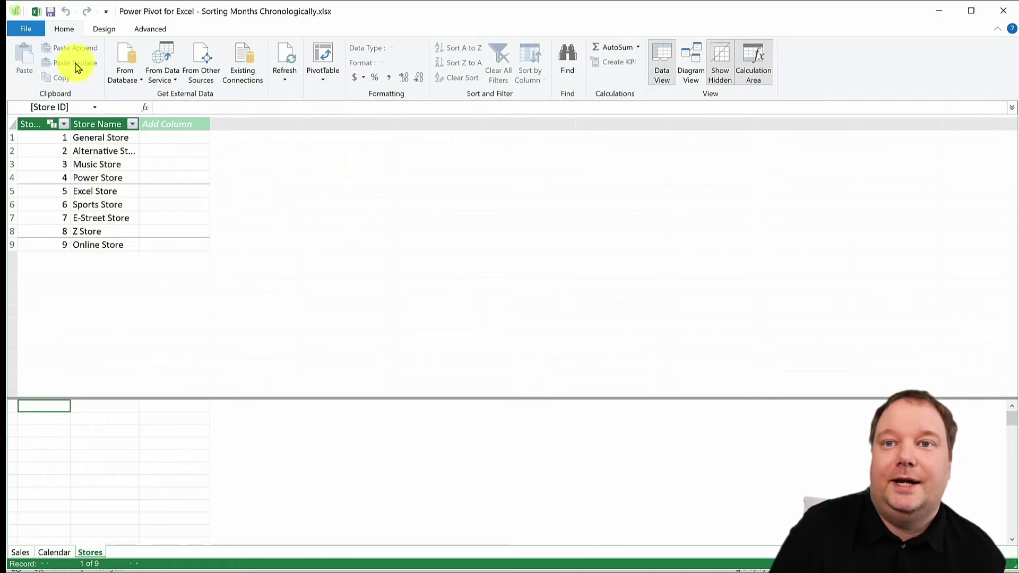
{"action": "left_click", "coordinate": [36, 11]}
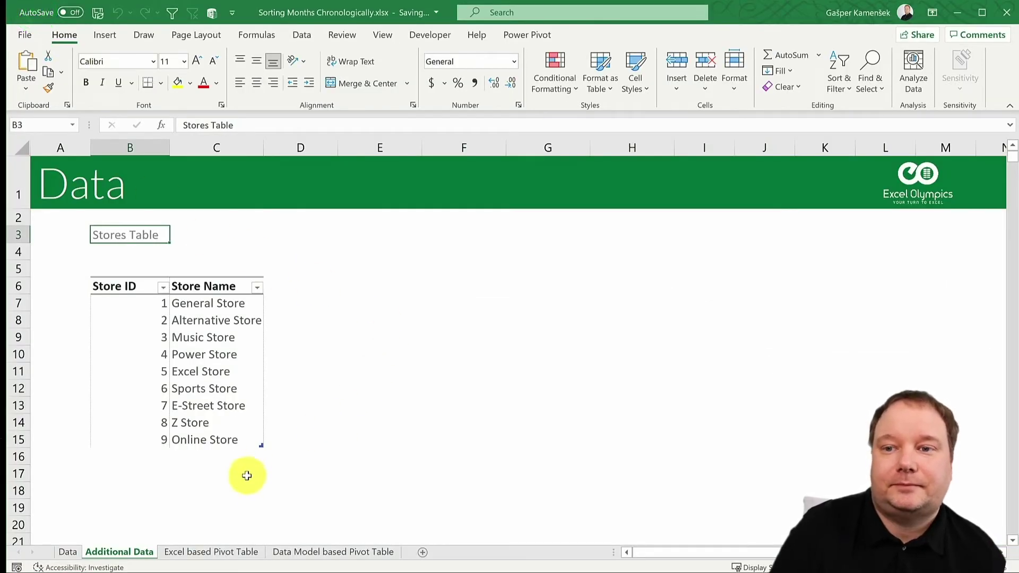
On the Data Model based Pivot Table sheet, swap Month out of Rows for Store Name
{"action": "left_click", "coordinate": [305, 551]}
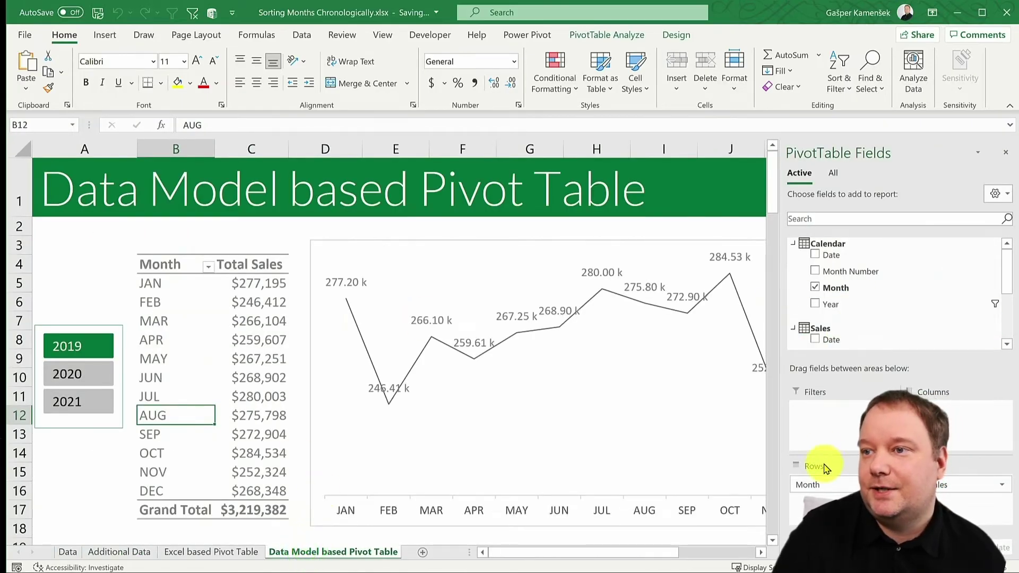
{"action": "left_click_drag", "start_coordinate": [826, 487], "coordinate": [830, 269]}
{"action": "scroll", "coordinate": [846, 307], "scroll_direction": "down", "scroll_amount": 3}
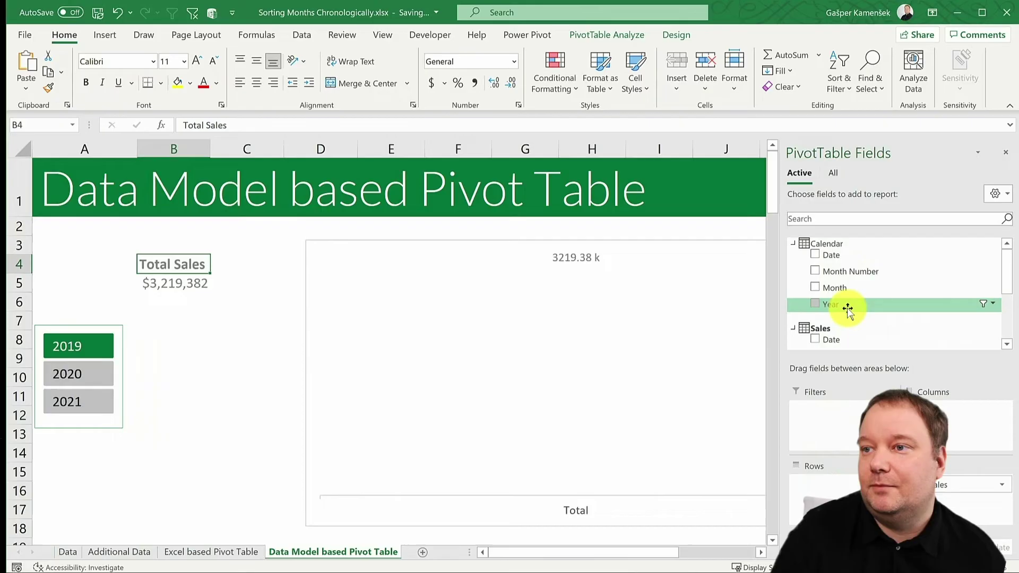
{"action": "scroll", "coordinate": [847, 310], "scroll_direction": "down", "scroll_amount": 3}
{"action": "left_click", "coordinate": [847, 333]}
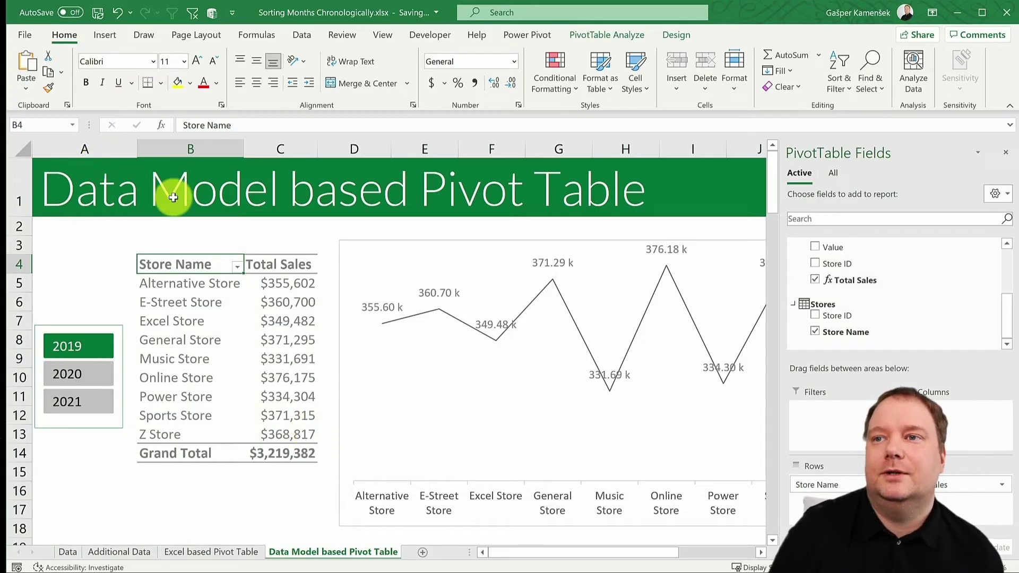
{"action": "left_click", "coordinate": [213, 14]}
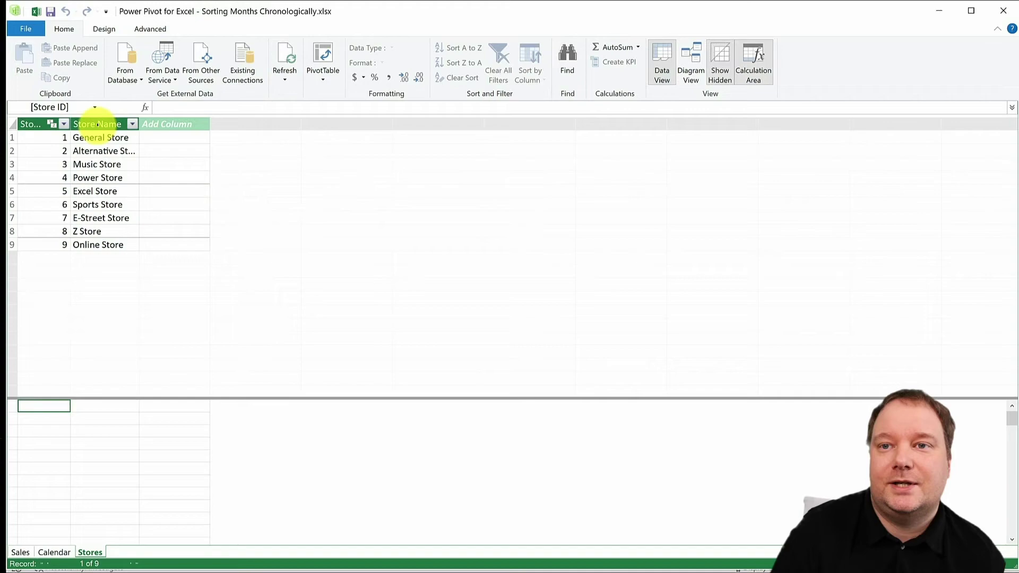
Select Store Name in the Stores table and choose Store ID as its Sort by Column key
{"action": "left_click", "coordinate": [97, 123]}
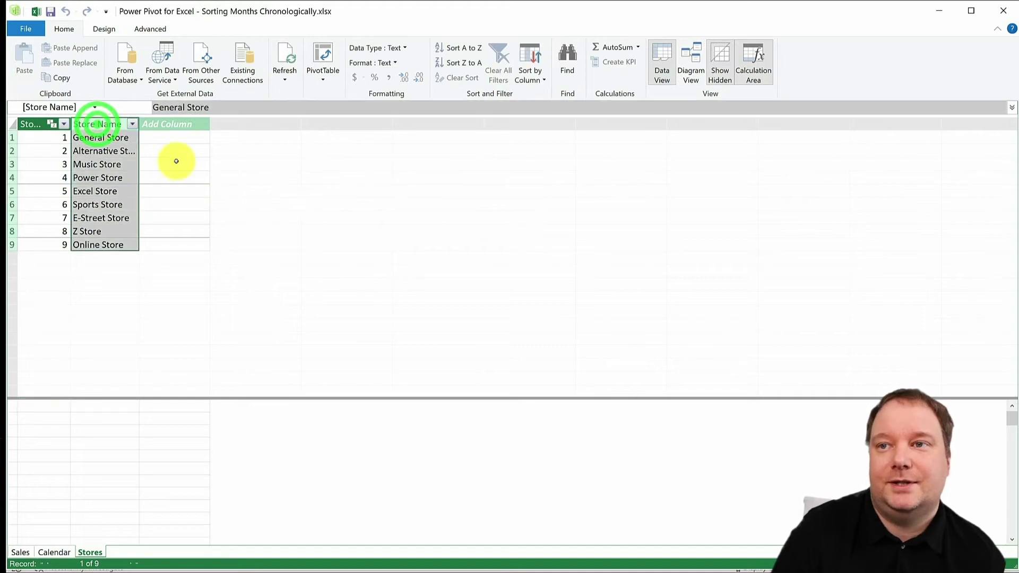
{"action": "left_click", "coordinate": [532, 80]}
{"action": "left_click", "coordinate": [481, 93]}
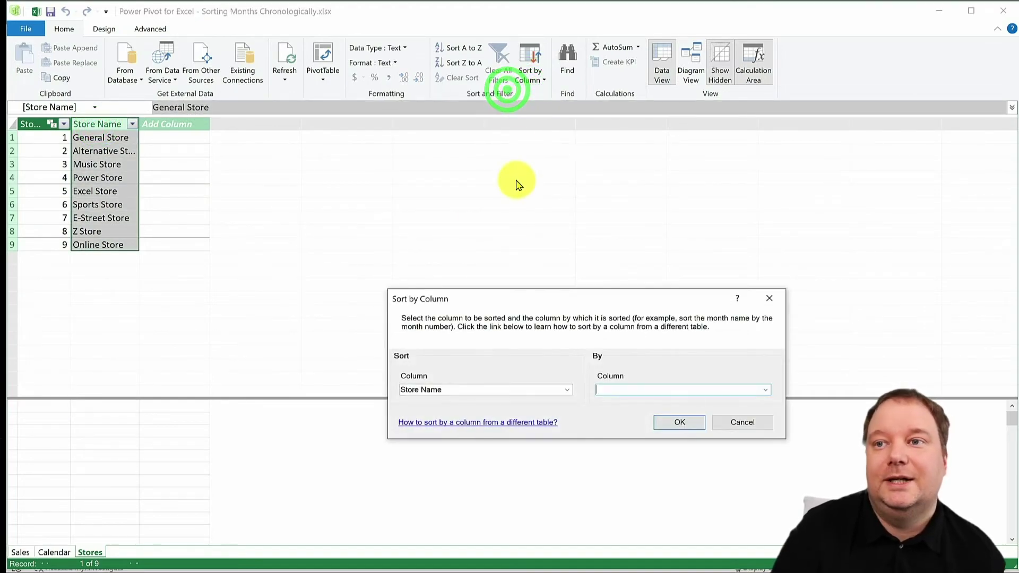
{"action": "left_click", "coordinate": [763, 391]}
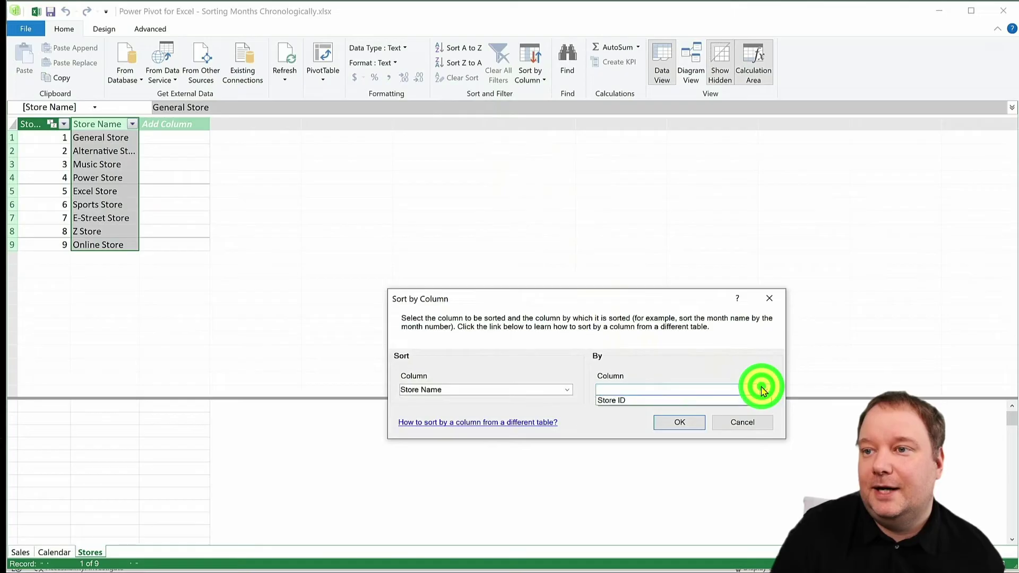
{"action": "left_click", "coordinate": [631, 398]}
{"action": "left_click", "coordinate": [685, 425]}
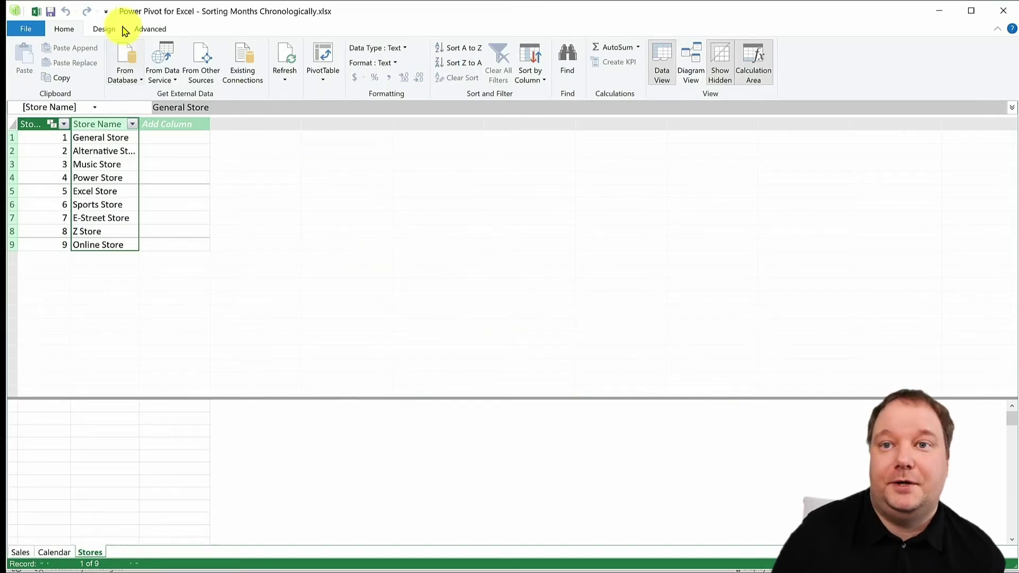
Return to the Excel workbook to view the refreshed Data Model pivot table and chart
{"action": "left_click", "coordinate": [35, 12]}
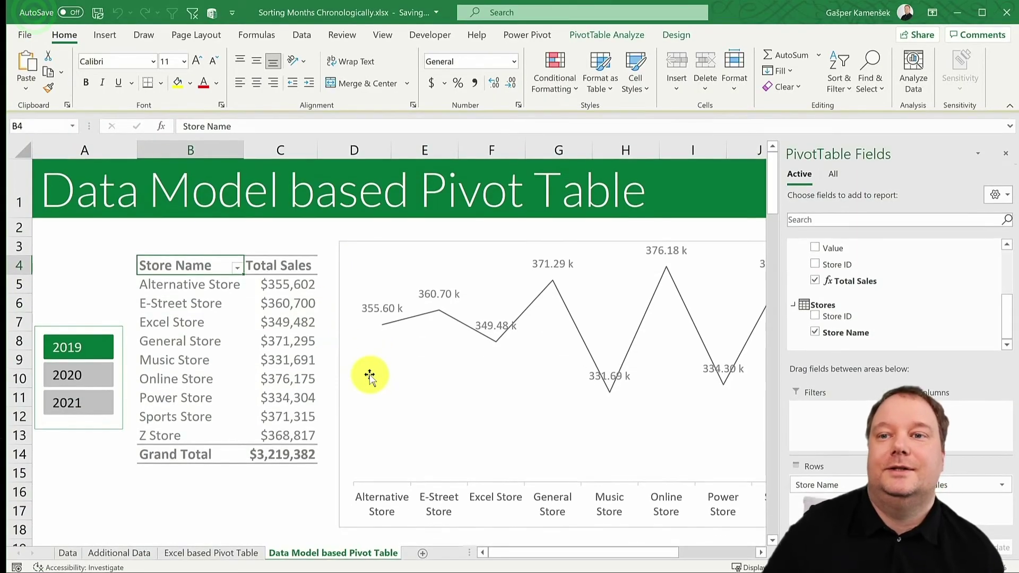